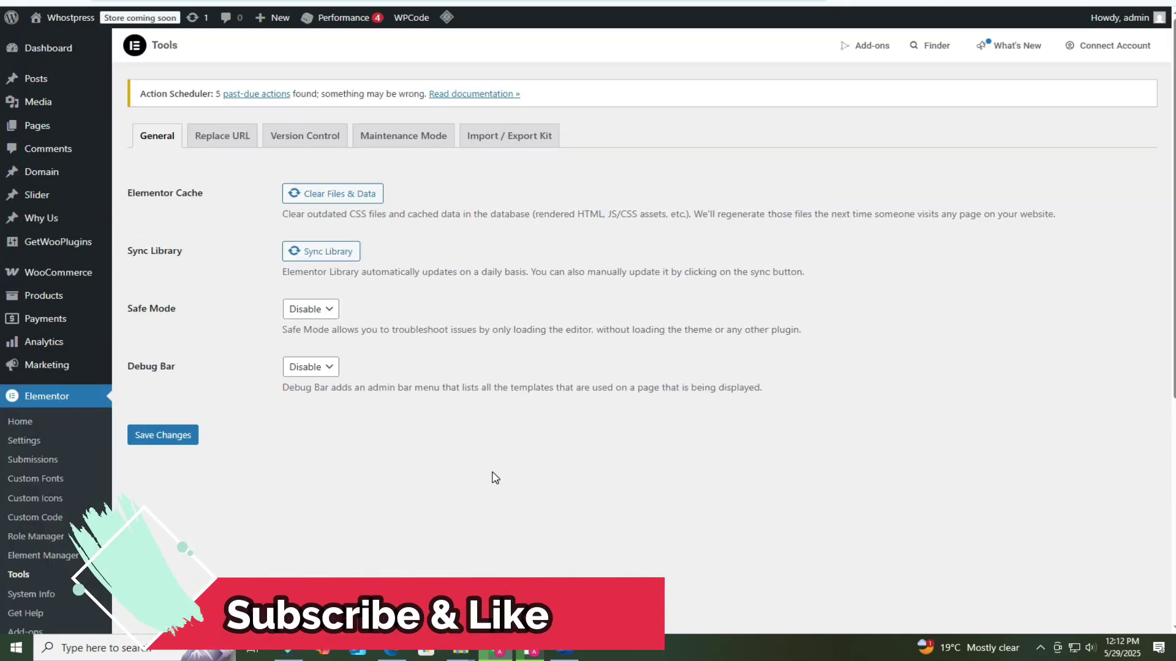
Open Elementor's Maintenance Mode settings and review the options for the mode and the template.
left_click(409, 146)
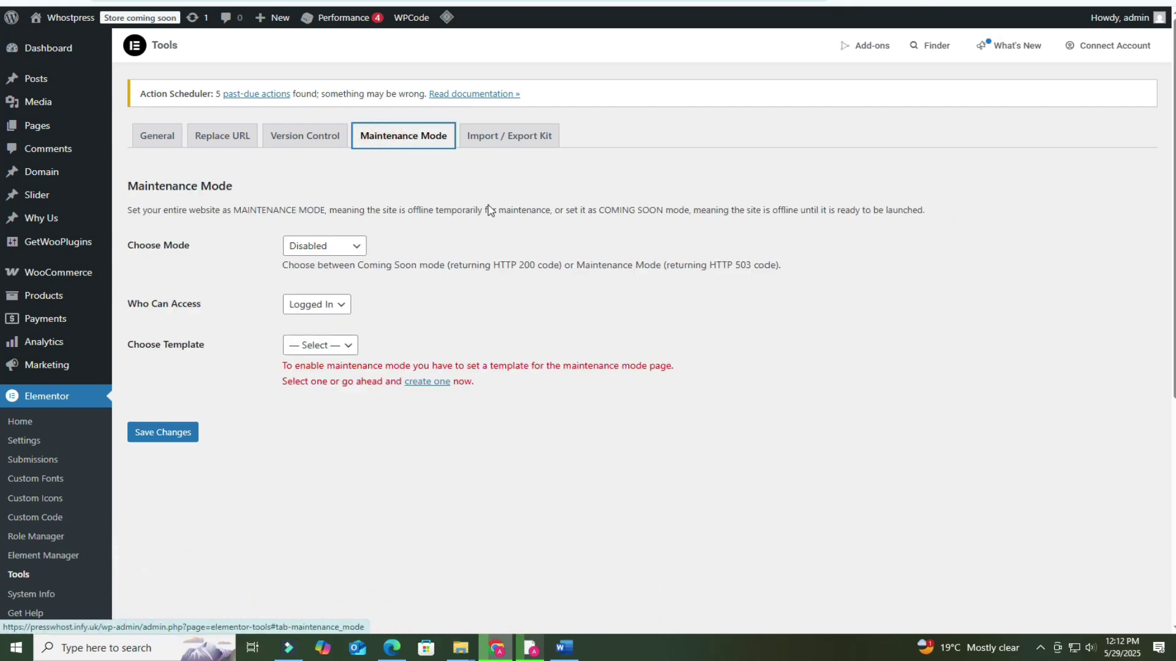
left_click(343, 243)
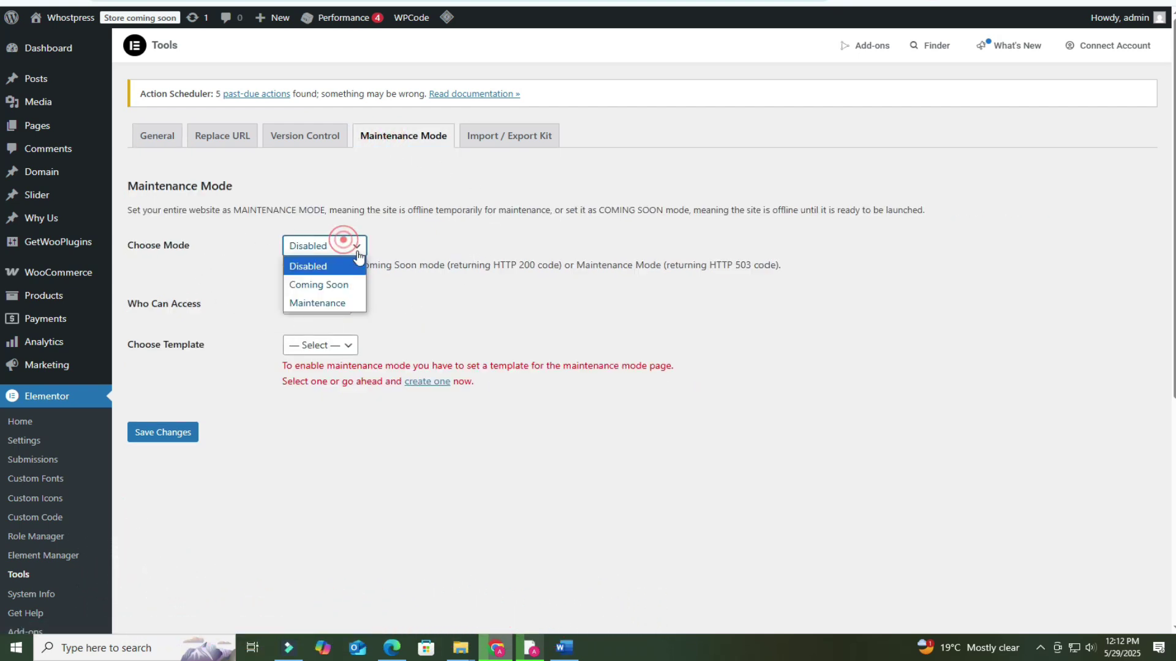
left_click(429, 304)
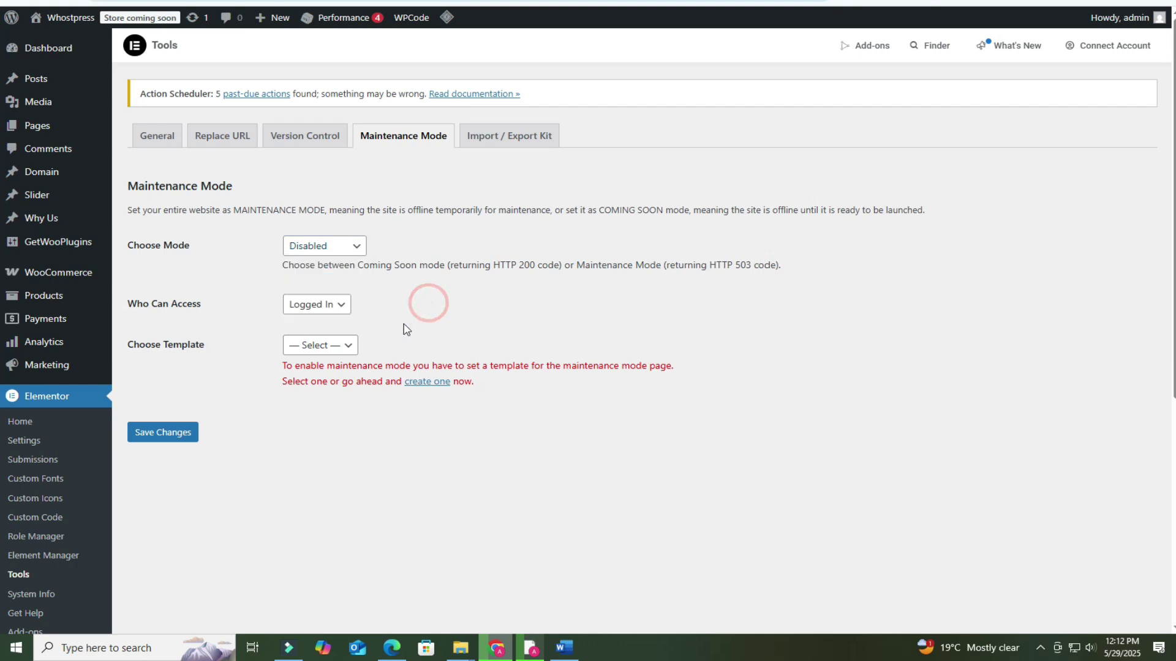
left_click(311, 346)
left_click(299, 392)
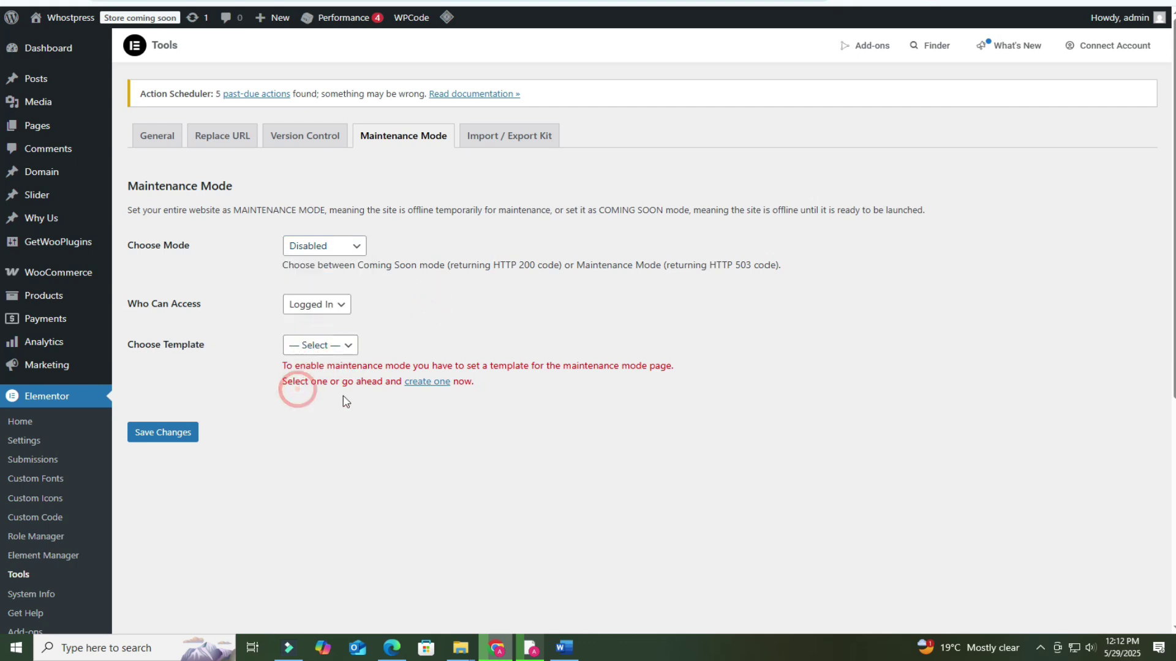
Open the create one link in a new tab, title the new template Coming Soon and open it in the Elementor editor.
right_click(407, 381)
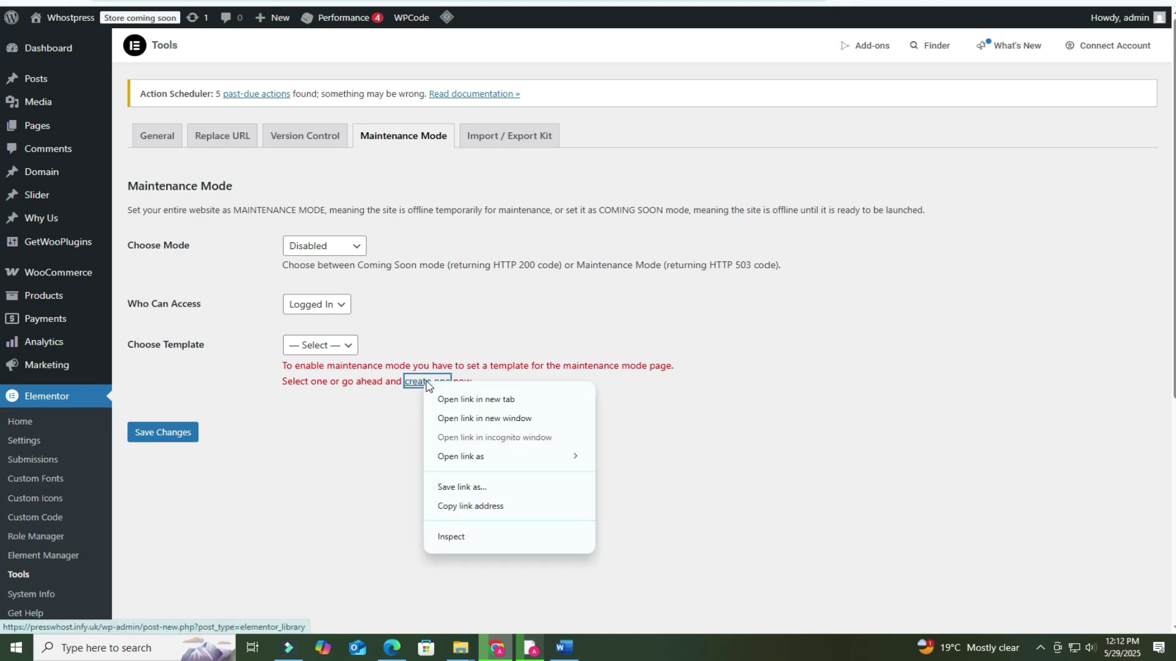
left_click(487, 395)
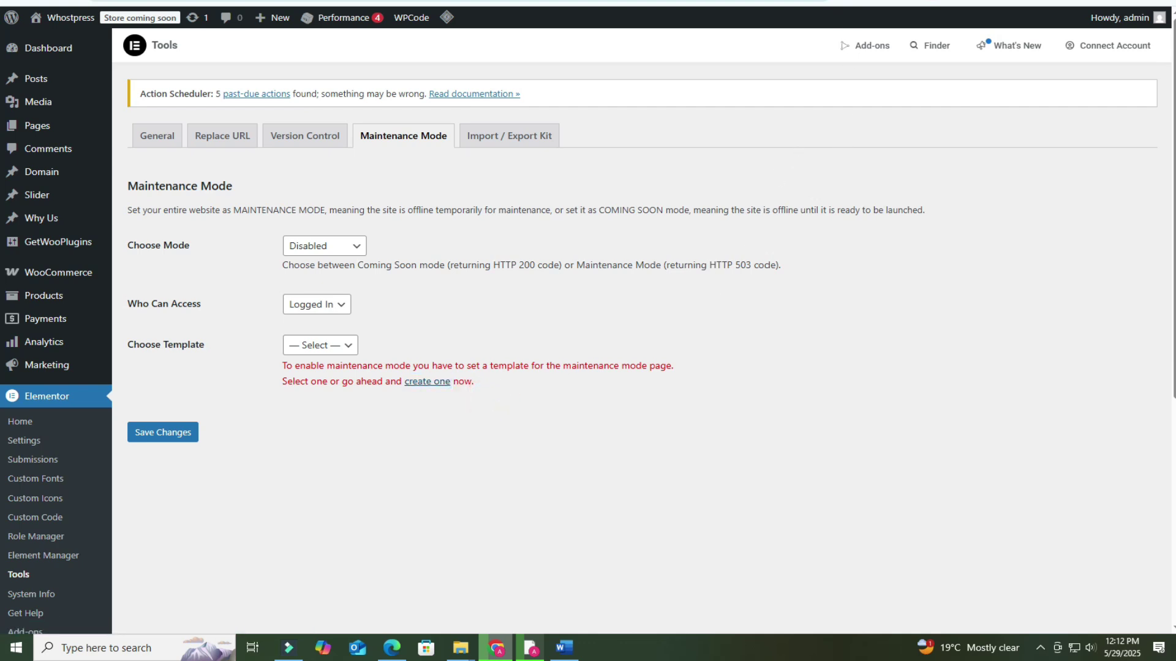
left_click(810, 1)
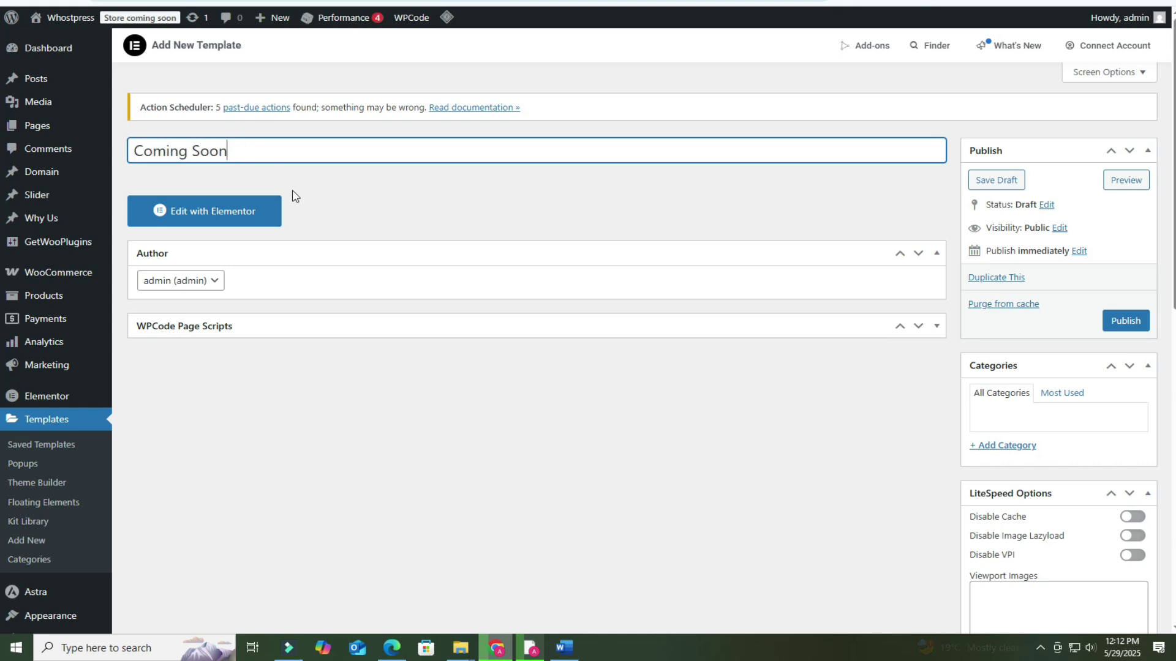
left_click(221, 219)
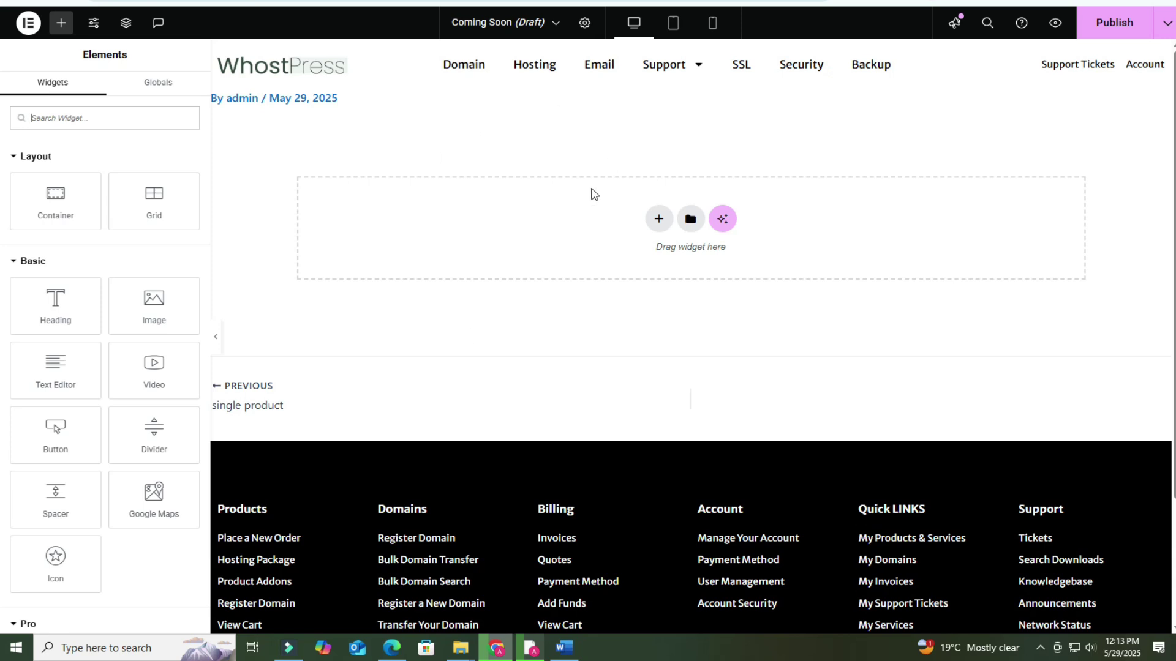
Set the template's page layout to Elementor Canvas and turn on Hide Title in the page settings.
left_click(585, 22)
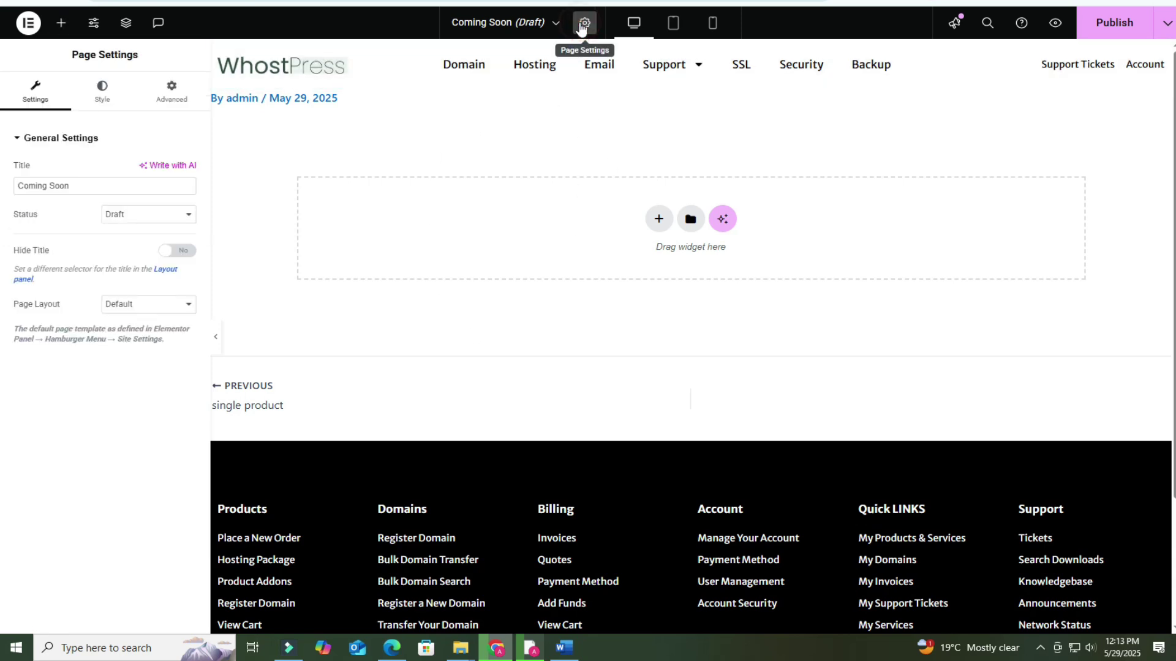
left_click(157, 310)
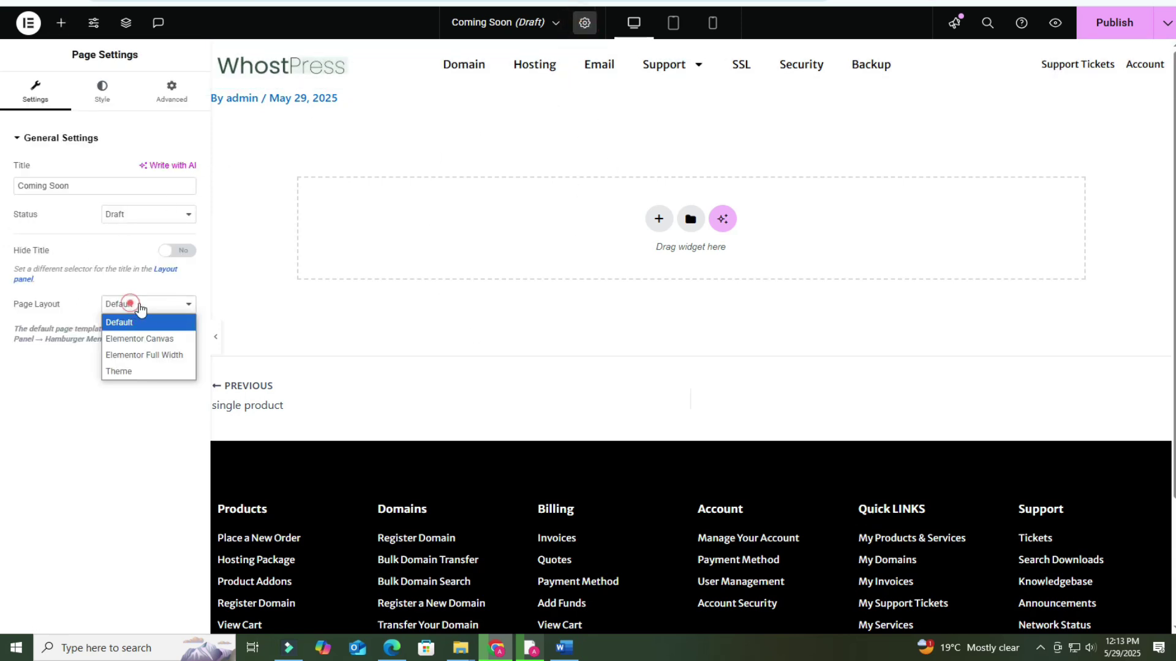
left_click(150, 343)
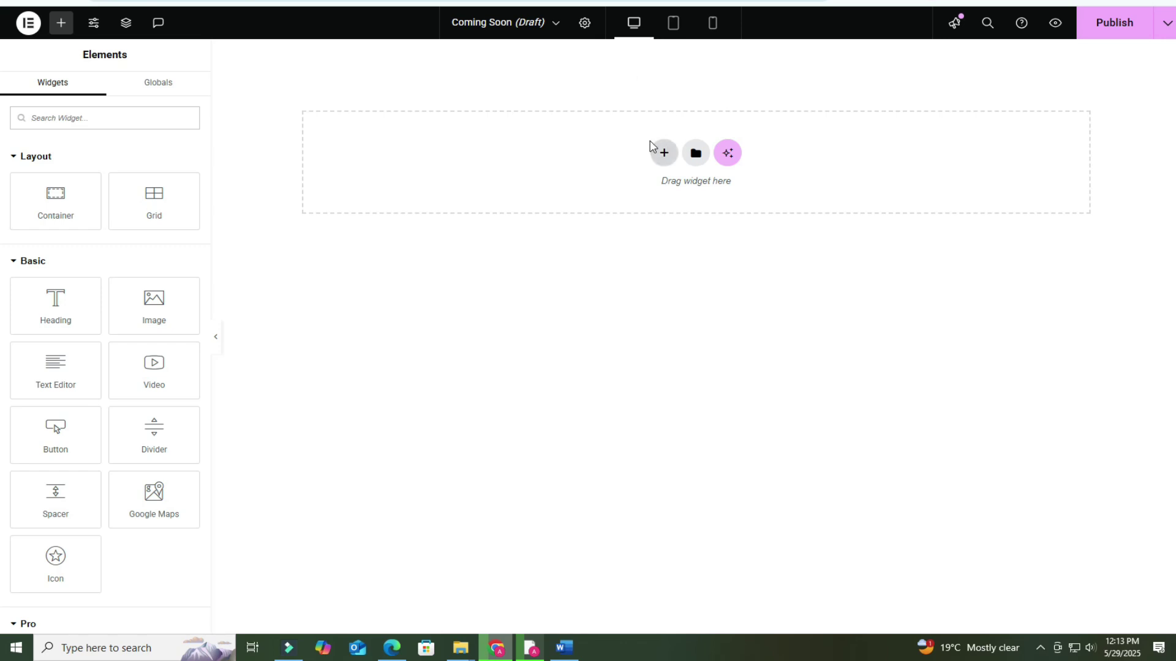
left_click(584, 23)
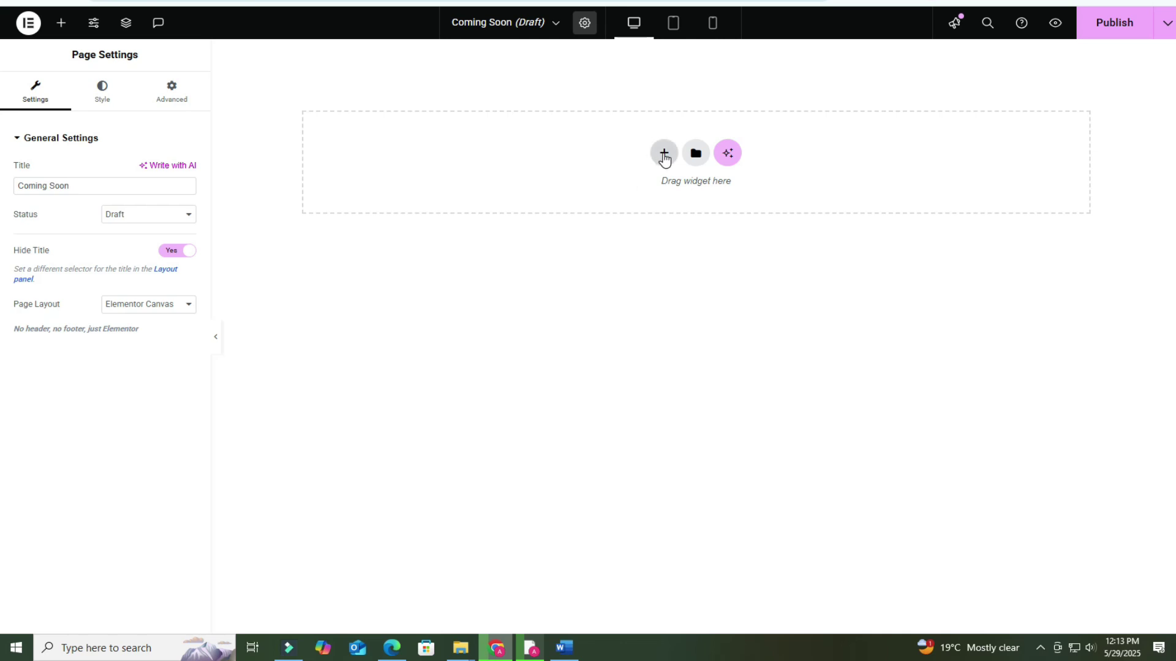
Add a new container with a single downward-direction column structure to the empty page.
left_click(664, 155)
left_click(637, 196)
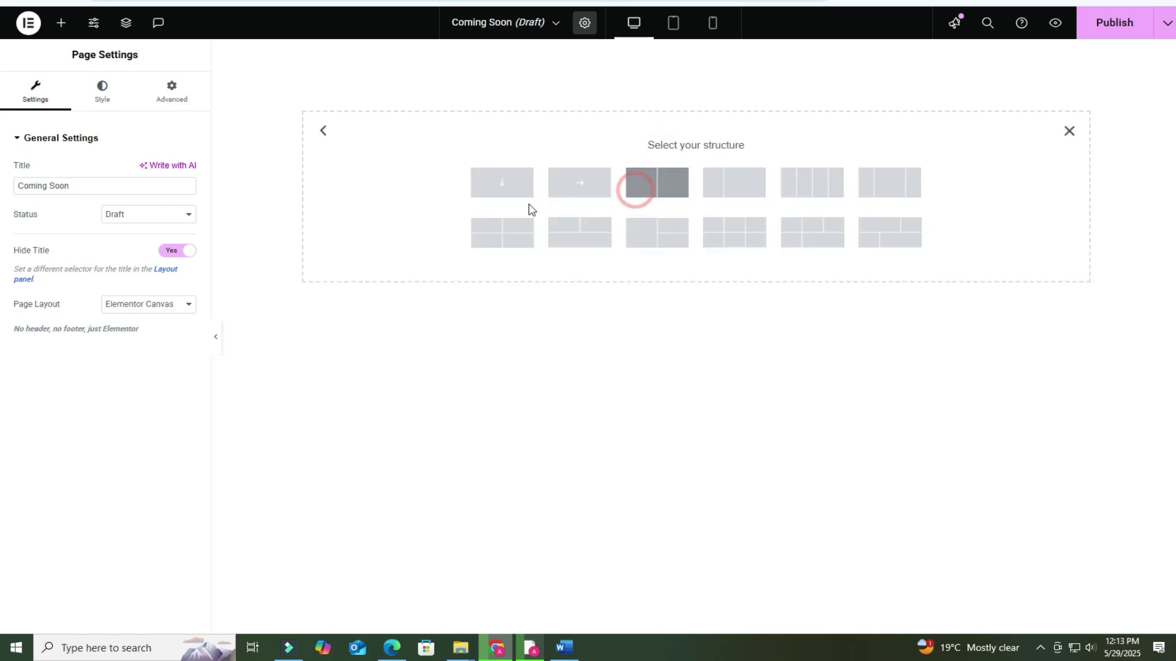
left_click(507, 195)
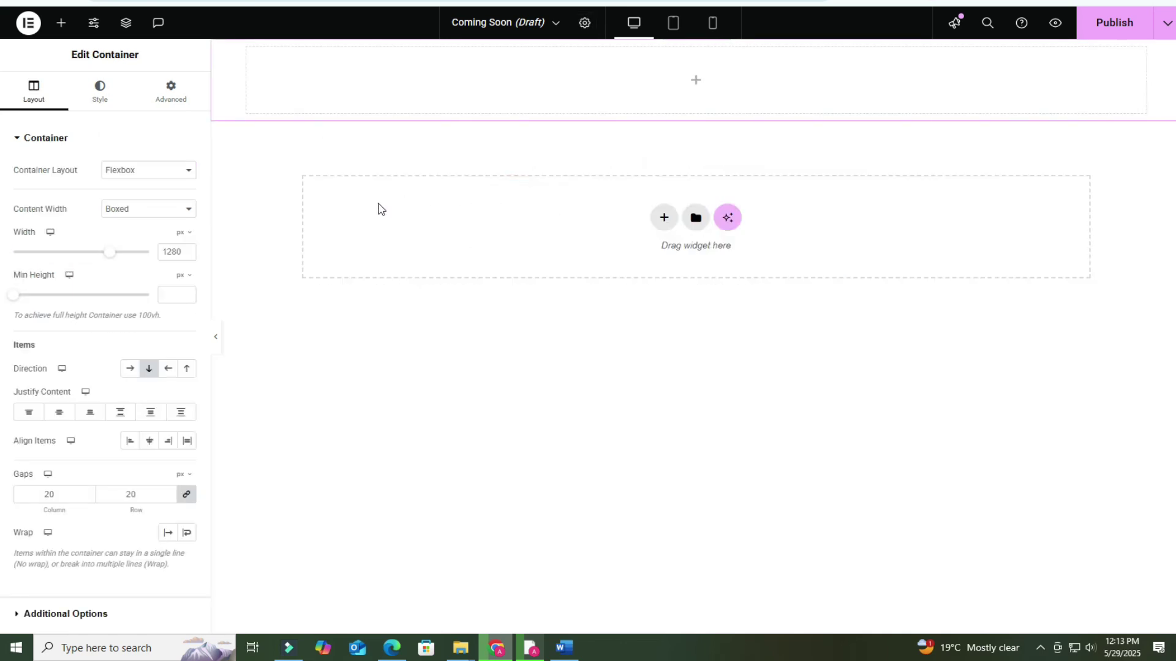
Set the container's content width to Full Width and its minimum height to 100 vh.
left_click(149, 209)
left_click(127, 244)
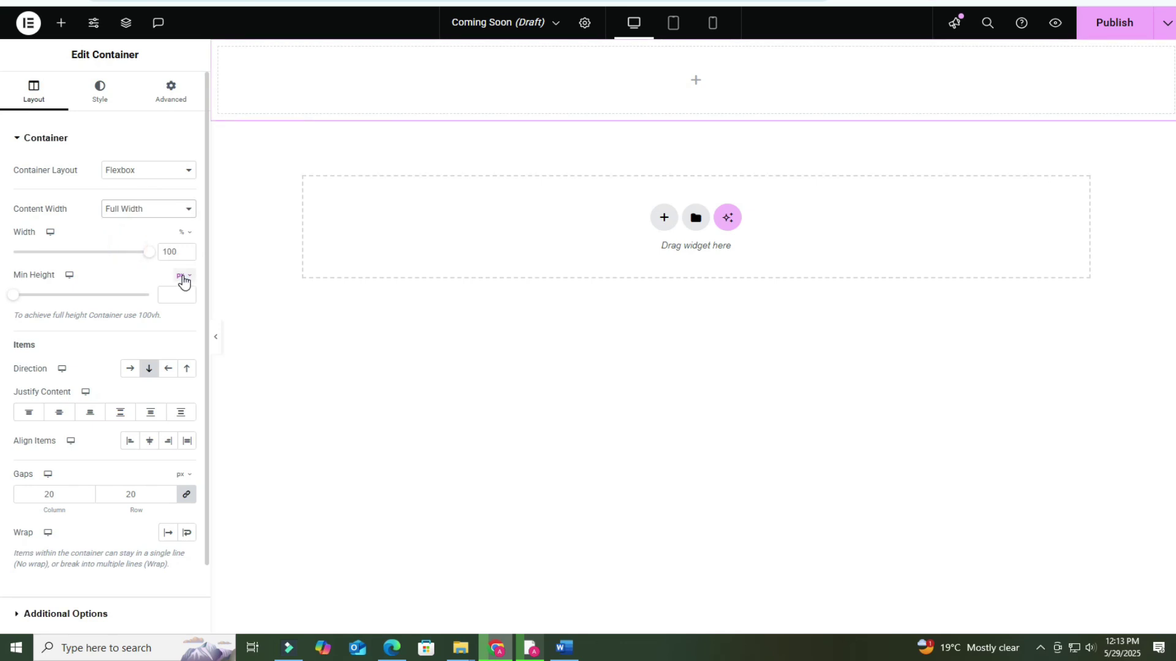
left_click(181, 336)
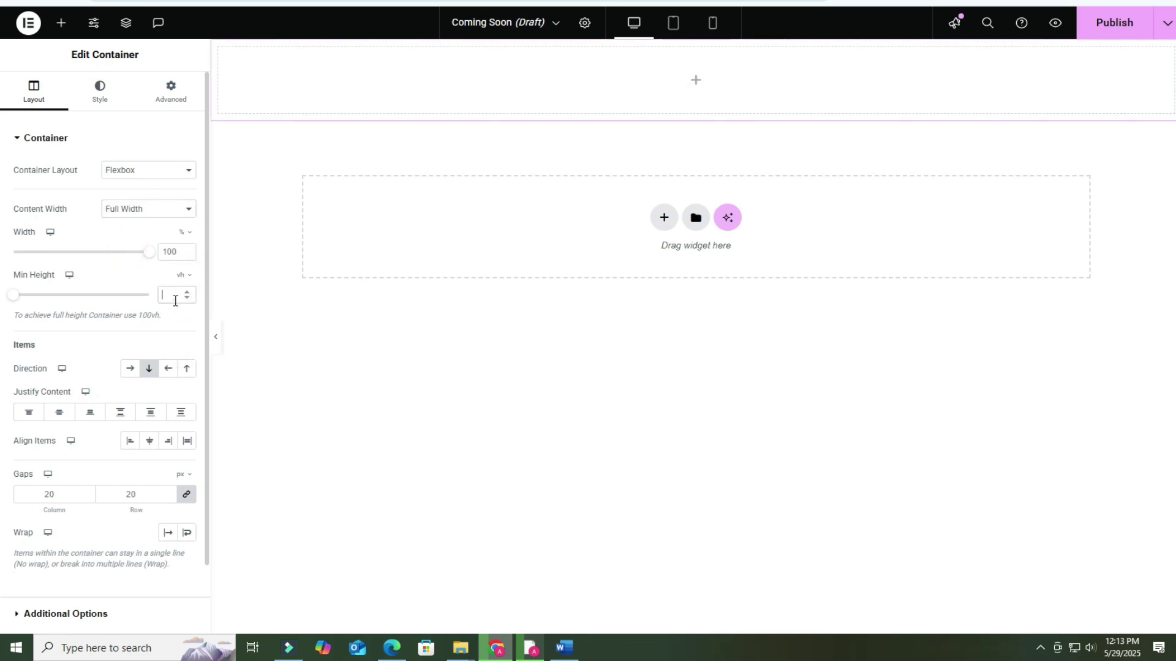
left_click(175, 298)
type("100")
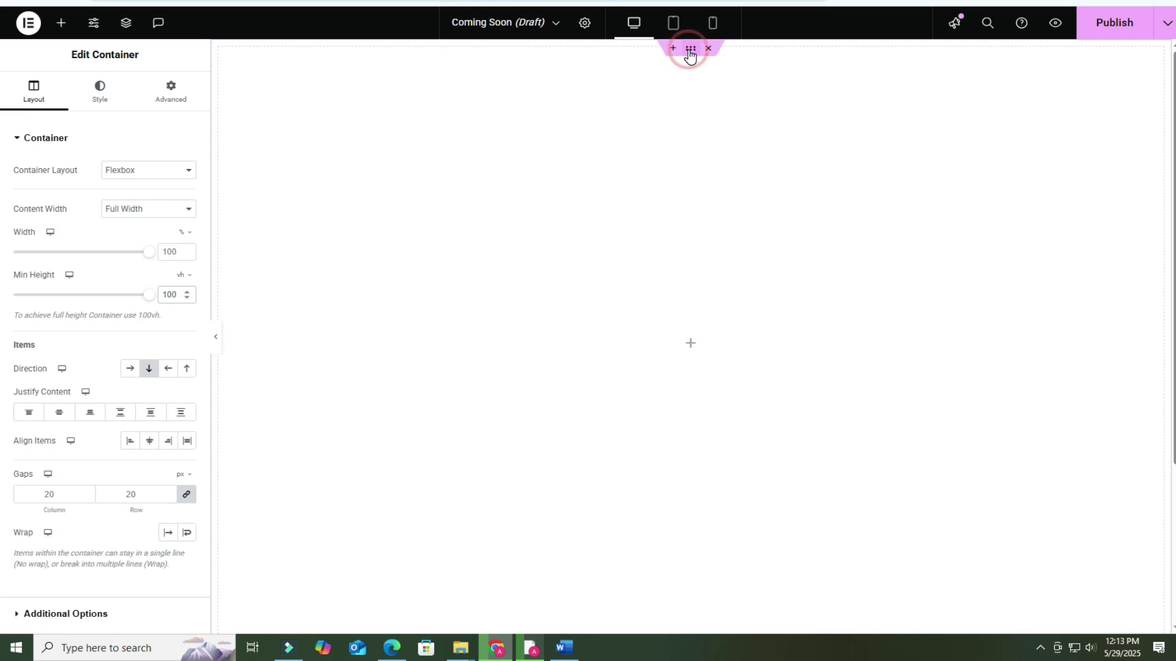
Set the container's background type to Video.
left_click(91, 102)
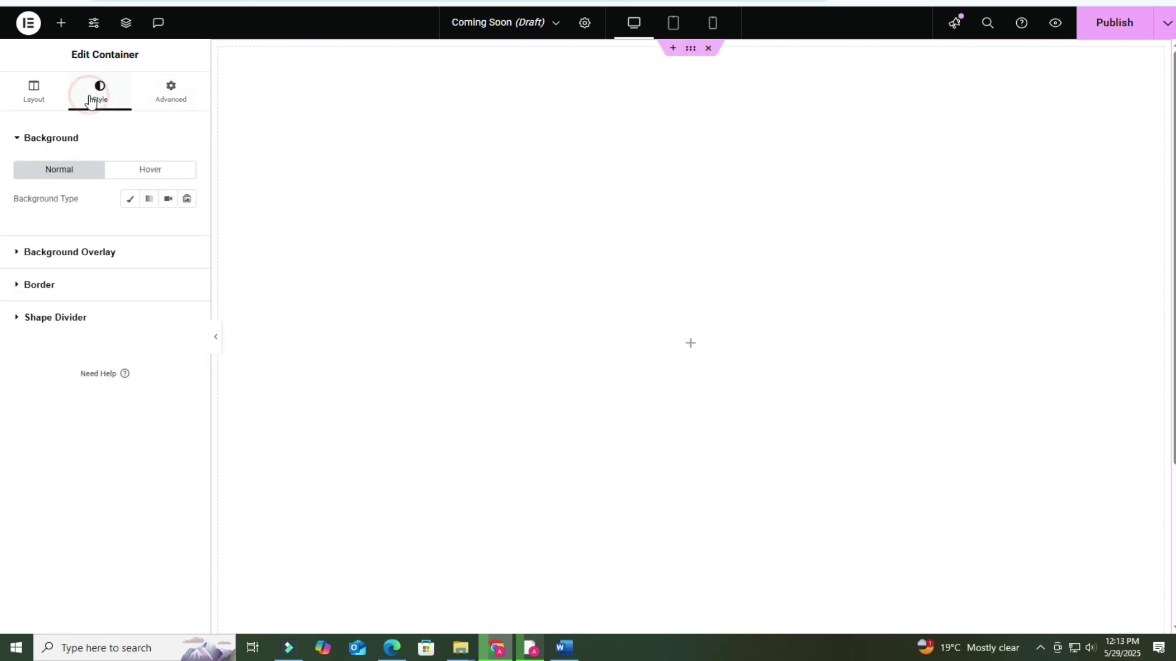
left_click(128, 201)
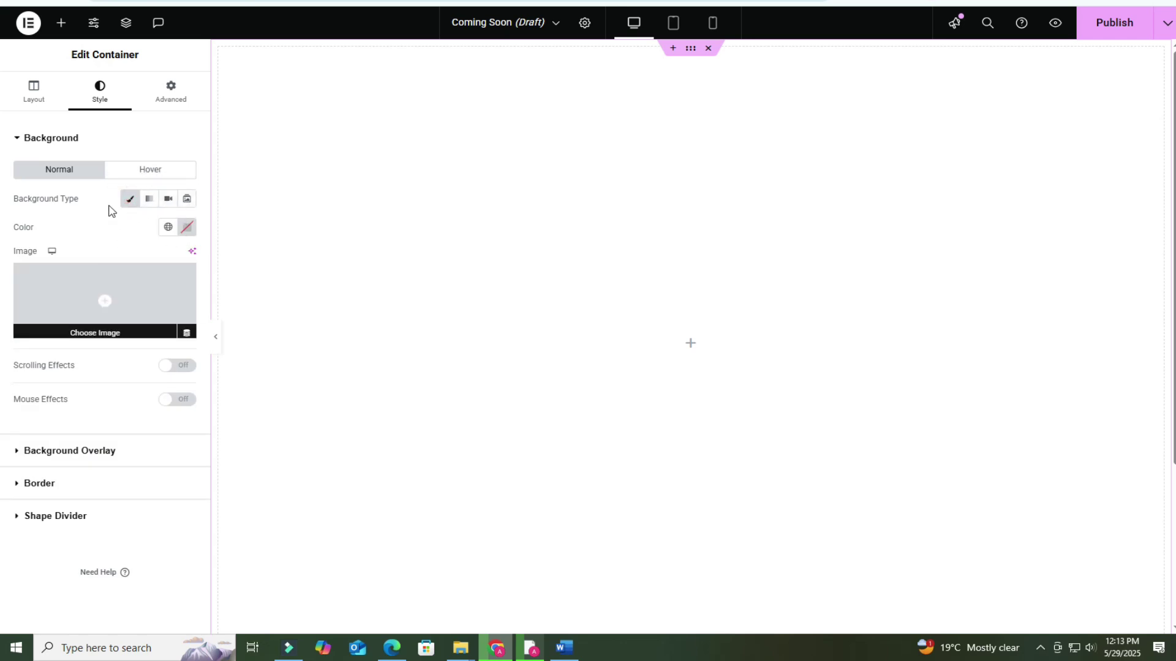
left_click(169, 210)
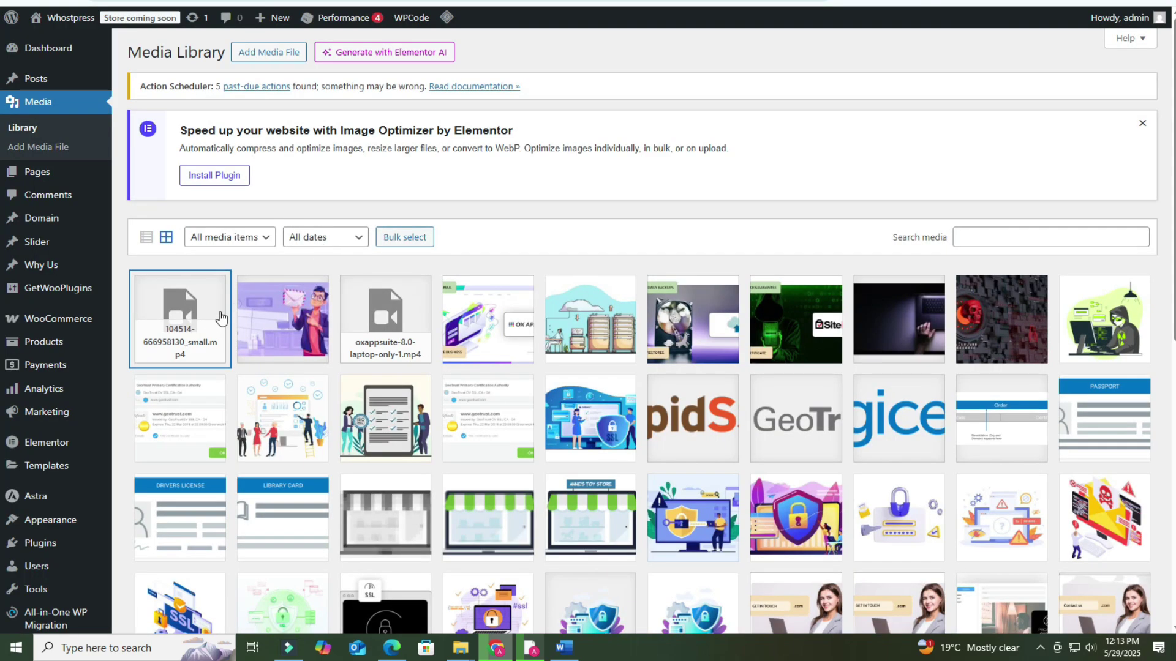
left_click(210, 315)
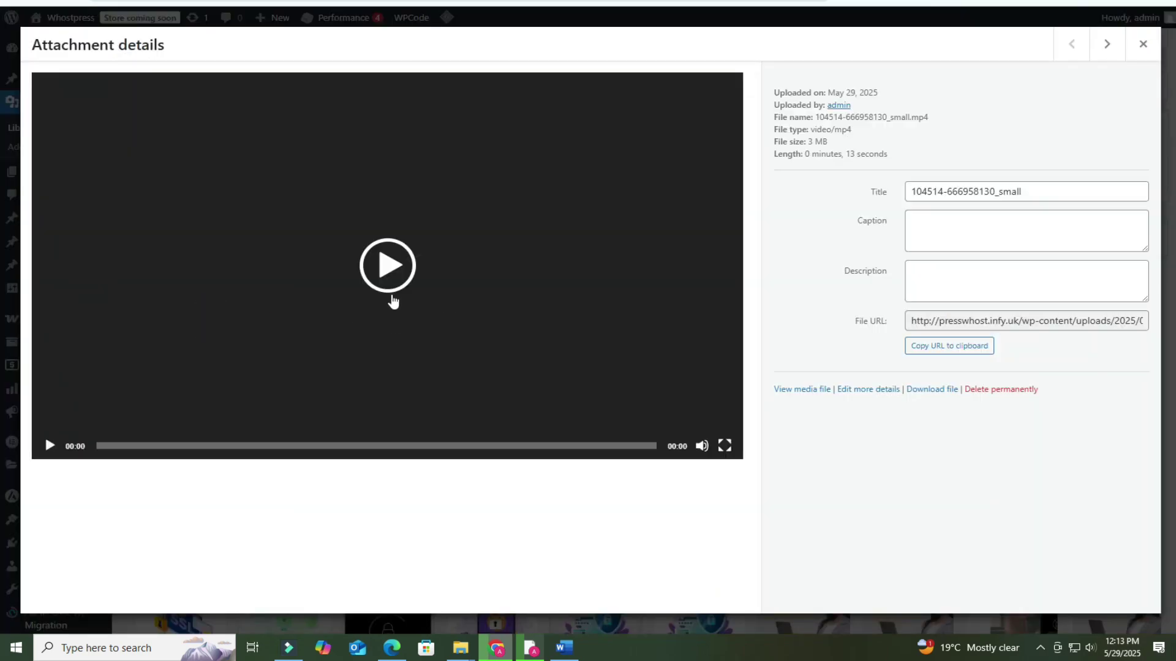
left_click(388, 282)
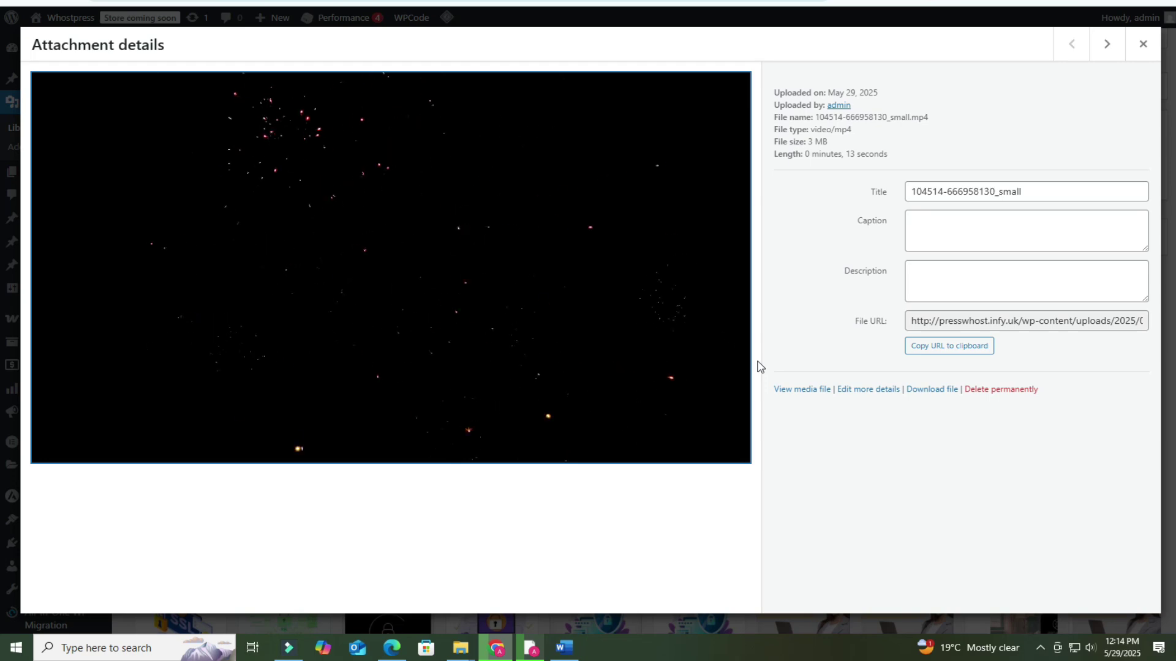
left_click(948, 347)
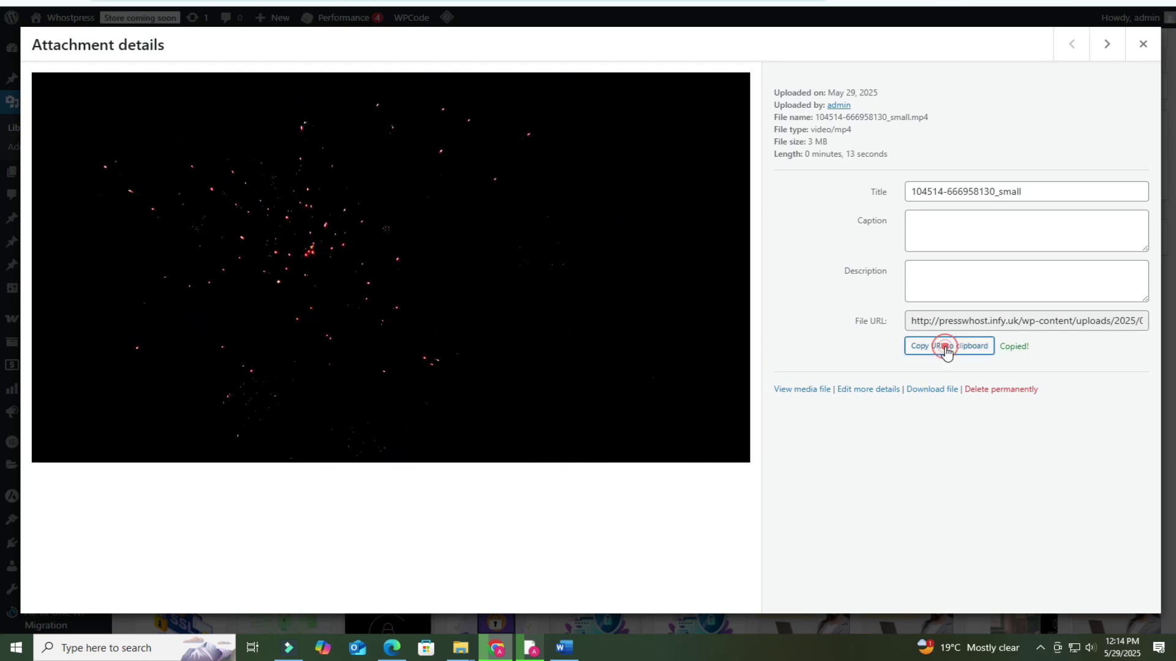
left_click(1142, 45)
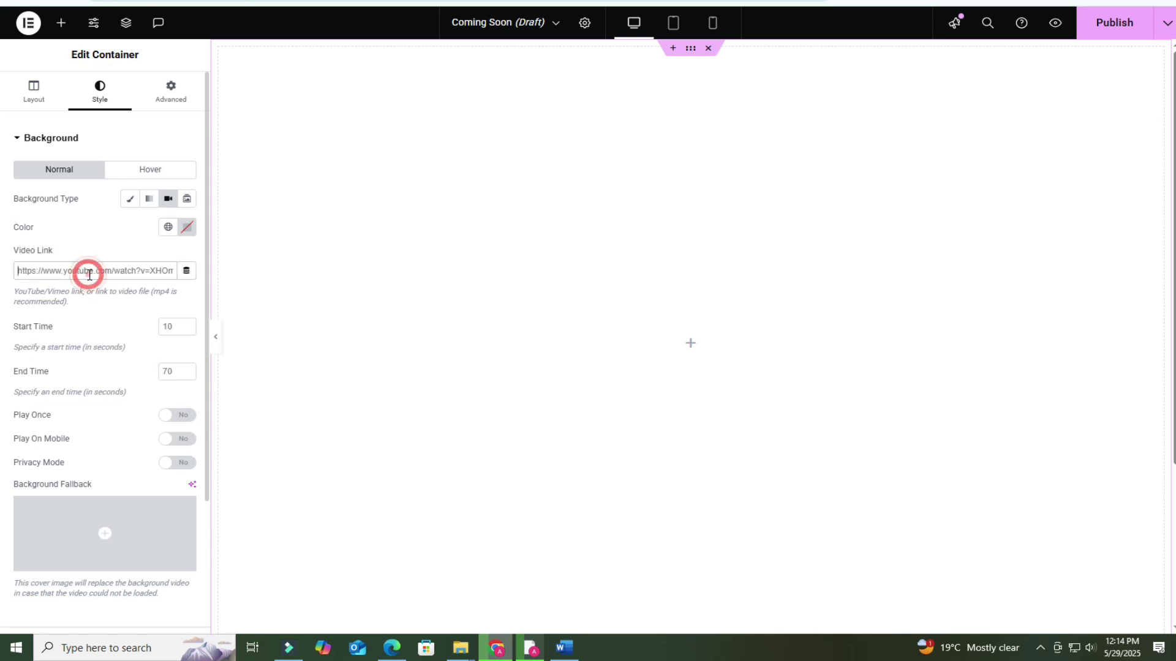
key("ctrl+a")
key("ctrl+v")
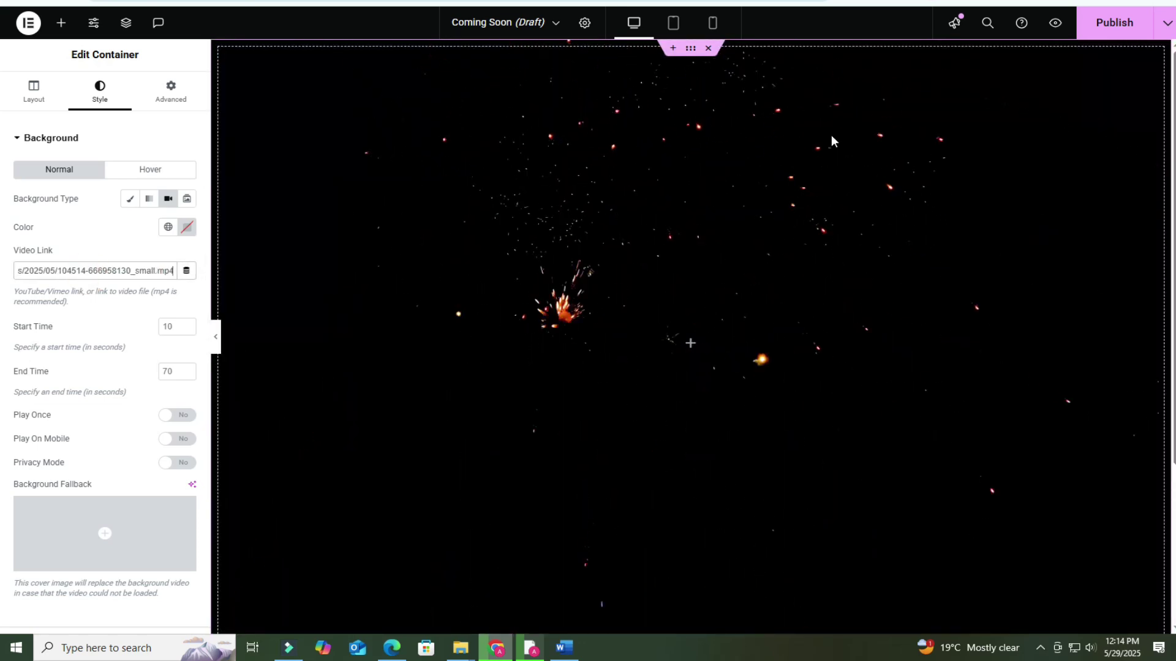
Add a Heading widget to the container and set the container's Justify Content and Align Items to Center.
left_click(61, 22)
left_click_drag(56, 328, 619, 340)
left_click(433, 94)
left_click(34, 92)
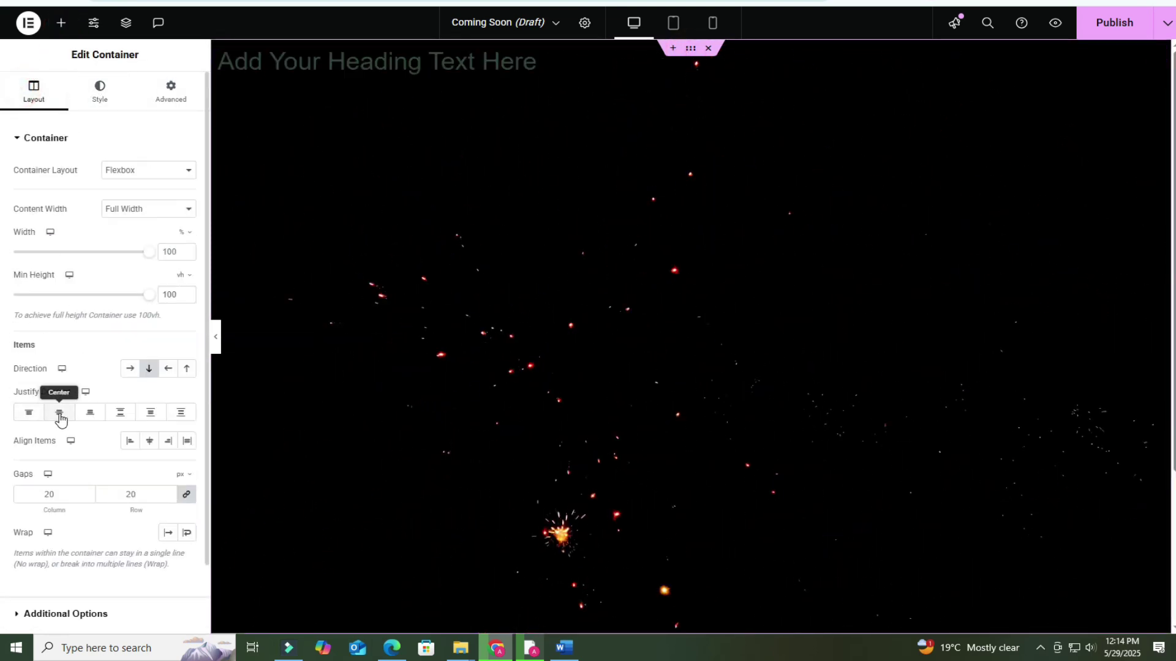
left_click(60, 419)
left_click(150, 441)
Replace the heading's placeholder title with "Coming Soon!".
left_click(591, 341)
triple_click(31, 186)
type("Comi")
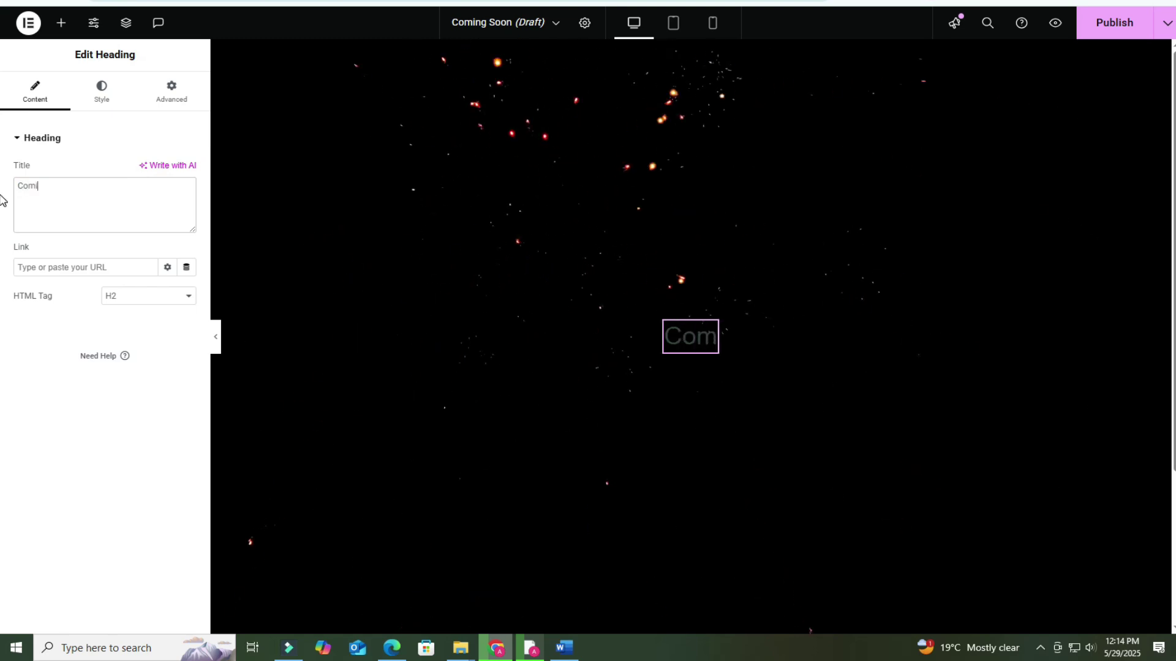
type("ng Soon")
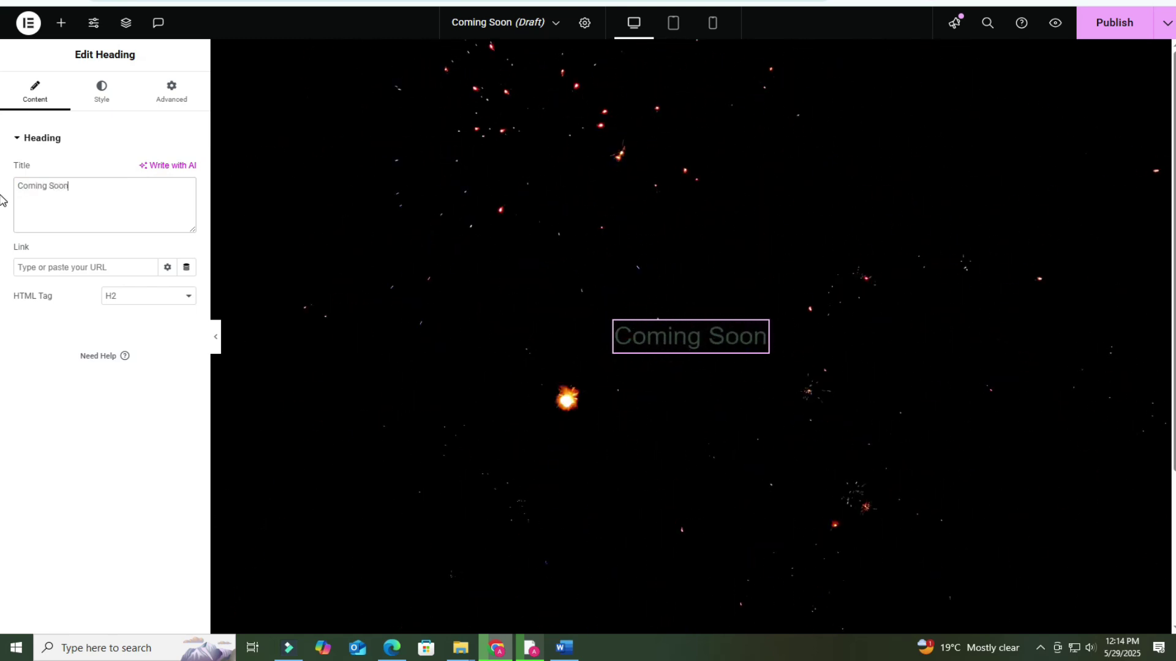
type("!")
Set the heading's text color to white from the global colors.
left_click(101, 91)
left_click(168, 361)
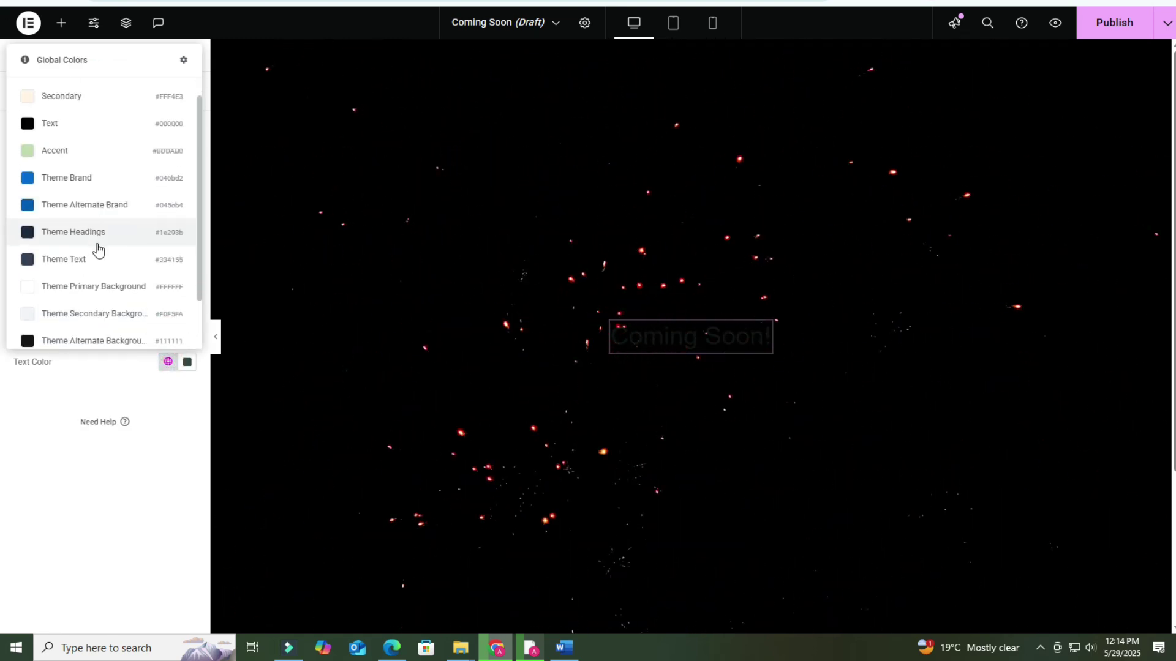
left_click(98, 245)
Set the heading's font size to 150 px and center its alignment.
left_click(186, 208)
left_click(160, 314)
type("150")
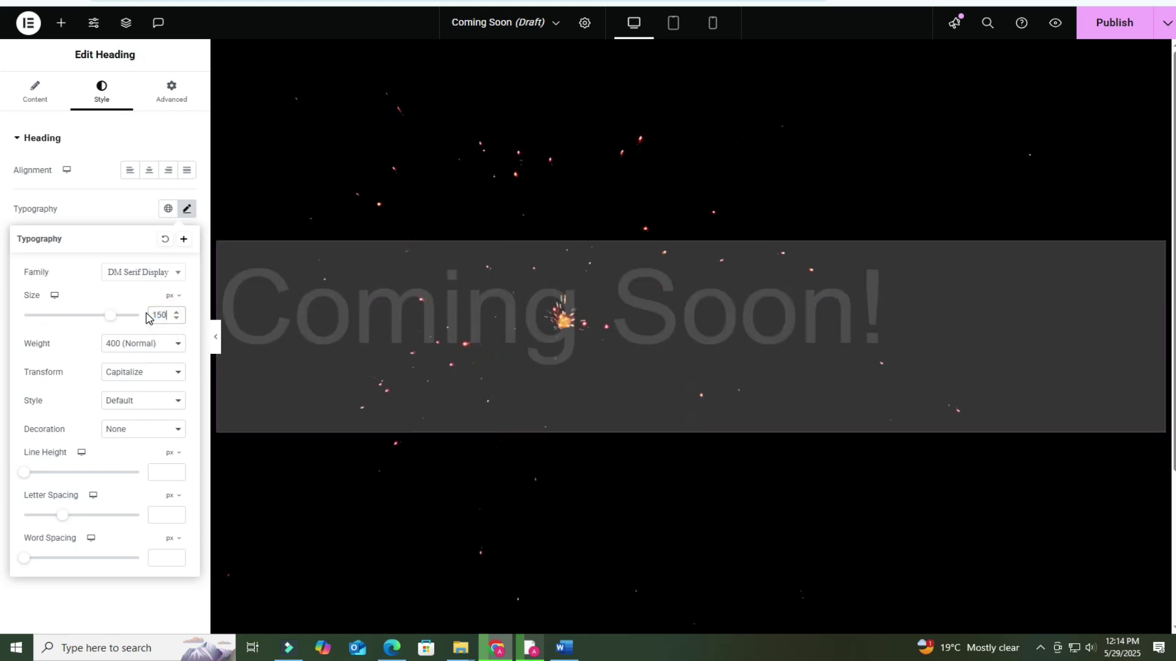
left_click(149, 170)
scroll(565, 306, "down", 2)
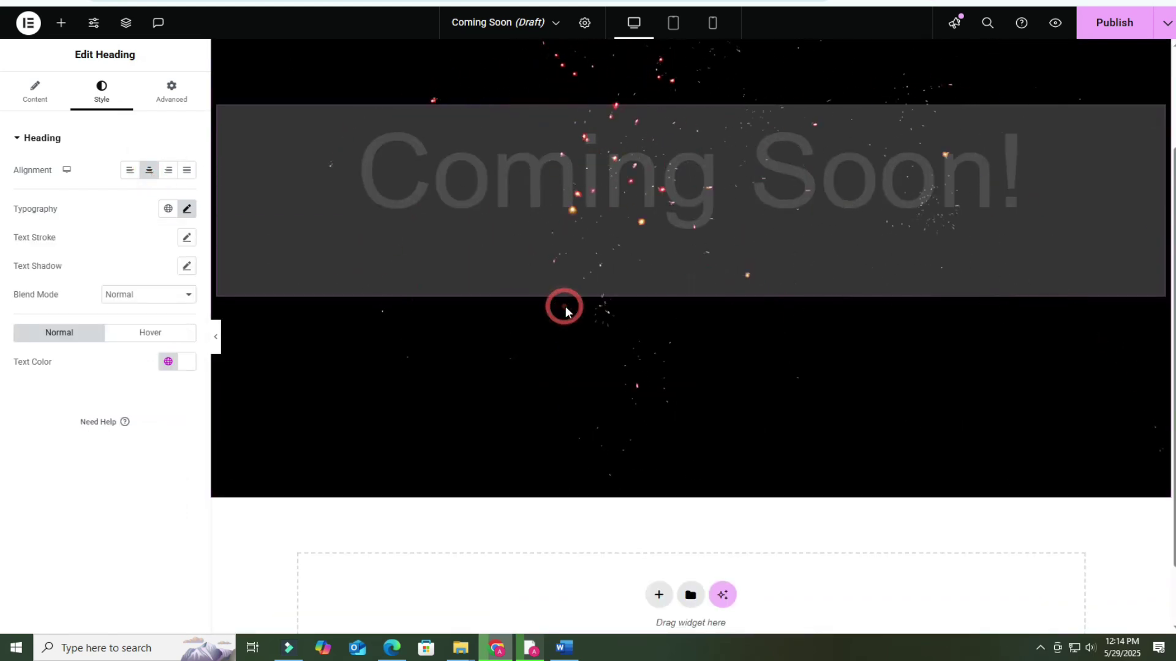
scroll(565, 307, "up", 2)
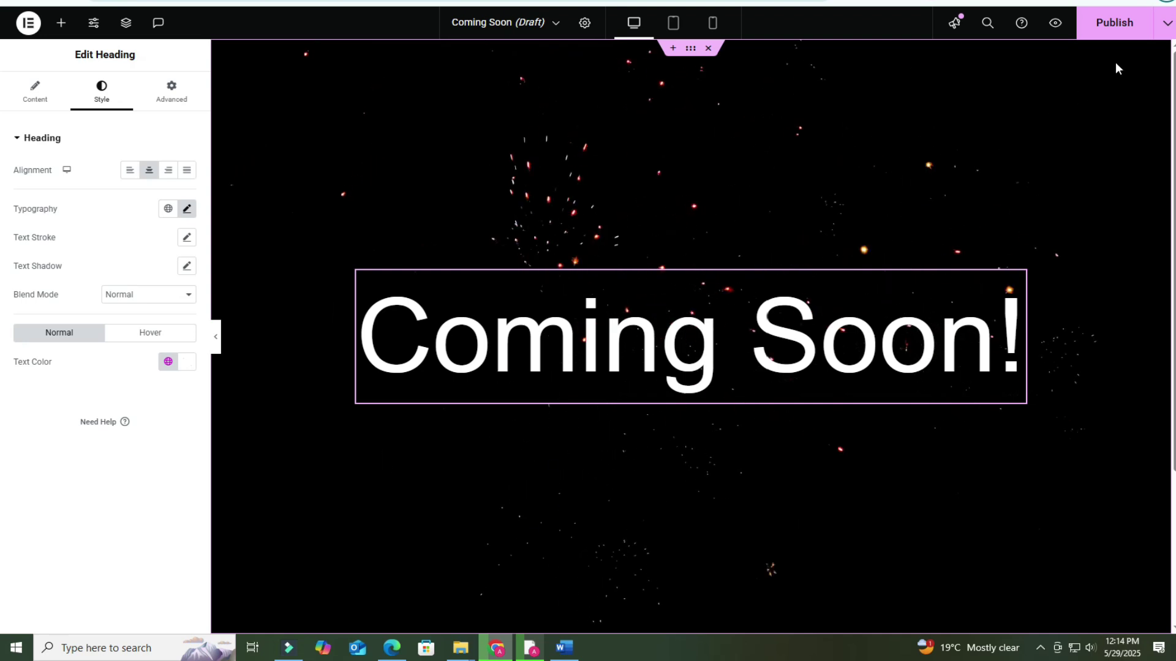
Publish the template and return to the reloaded Maintenance Mode settings to set the mode to Coming Soon.
left_click(1112, 35)
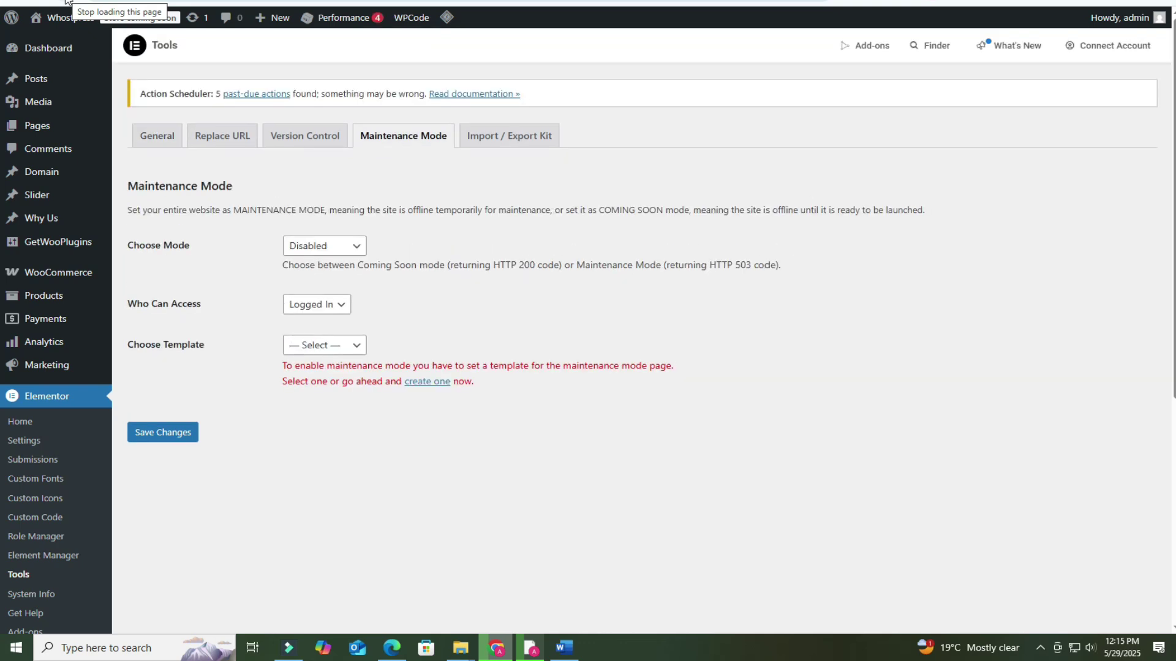
triple_click(186, 244)
left_click(350, 247)
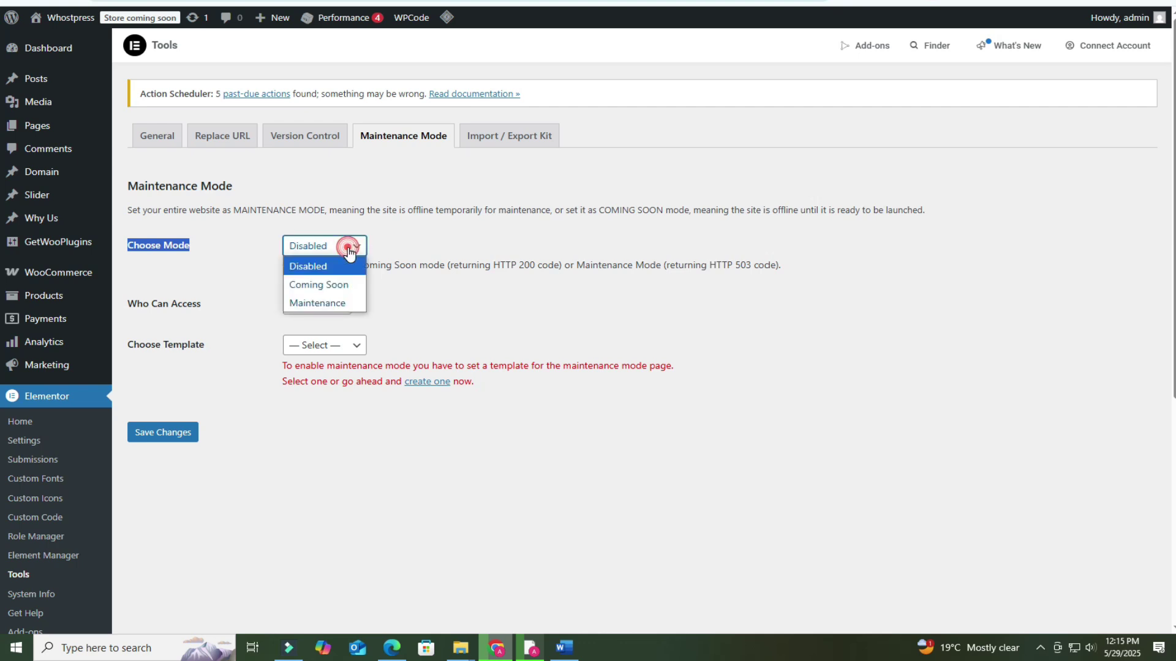
left_click(328, 285)
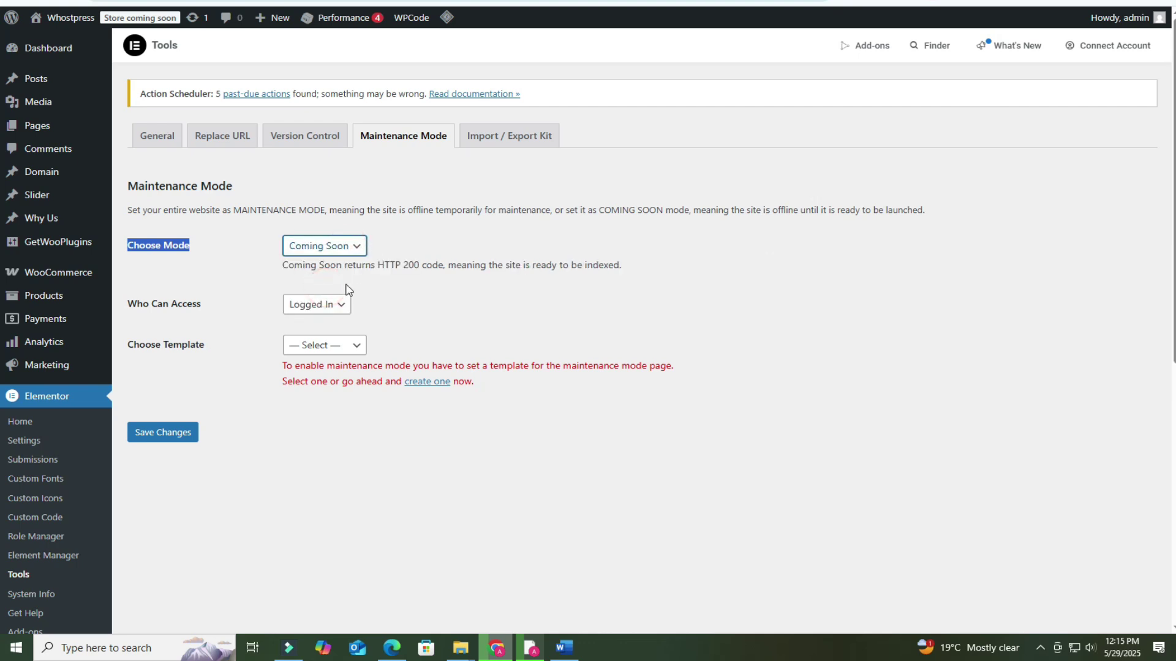
Choose the Coming Soon template for Maintenance Mode and save the changes.
left_click_drag(179, 345, 143, 349)
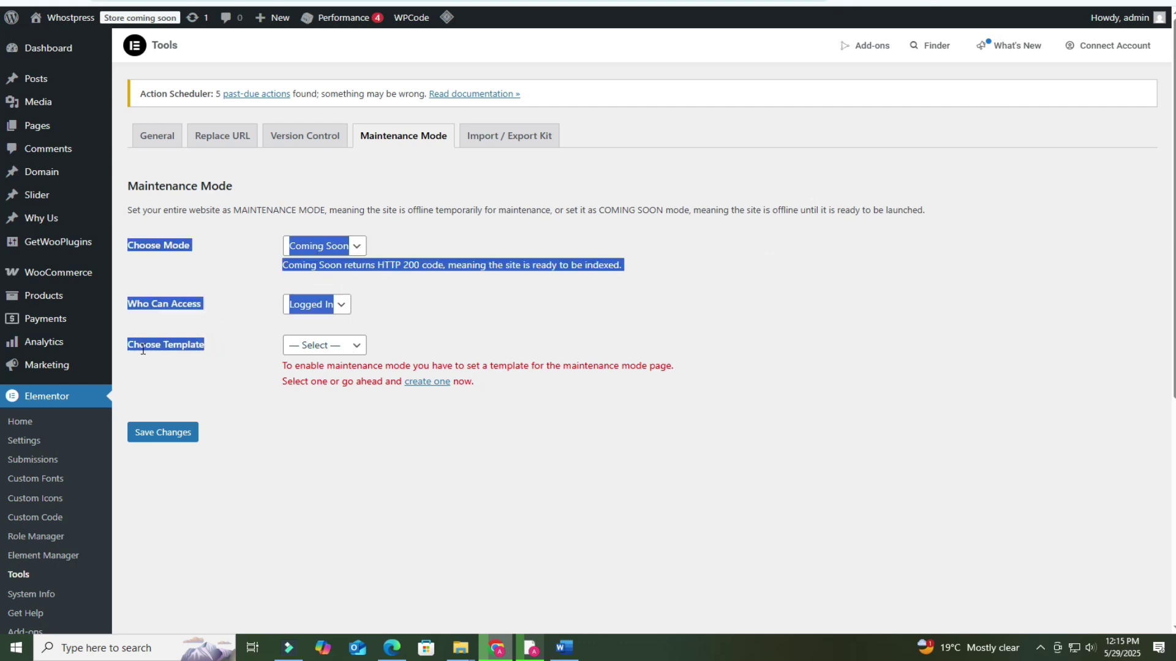
left_click(315, 346)
left_click(309, 383)
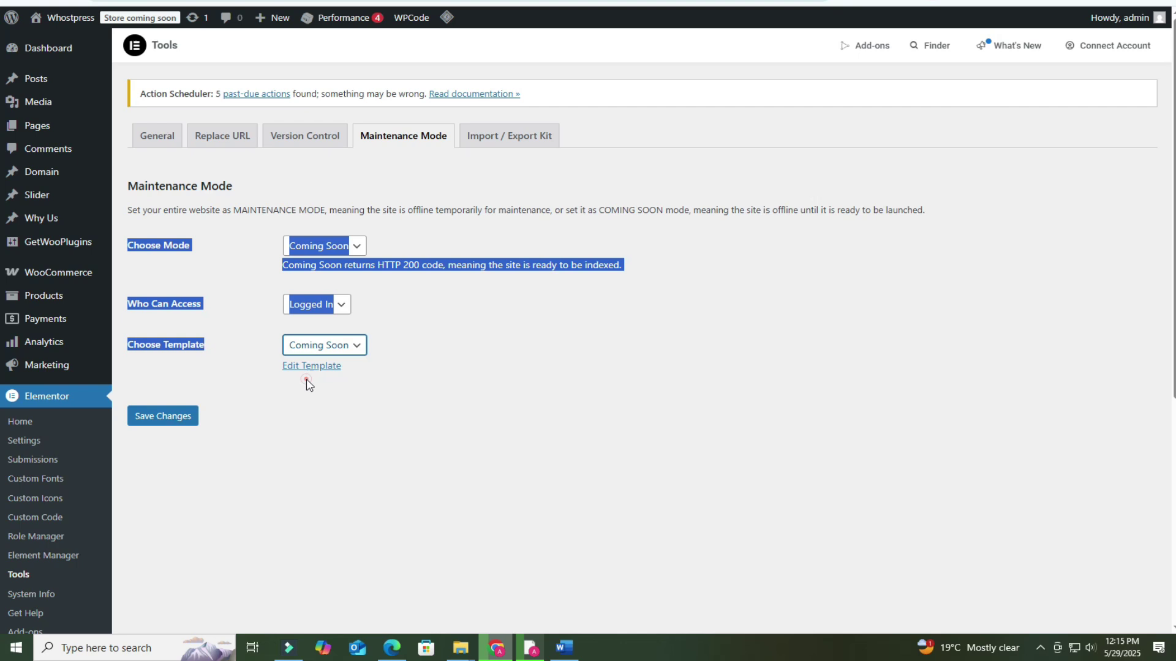
left_click(298, 411)
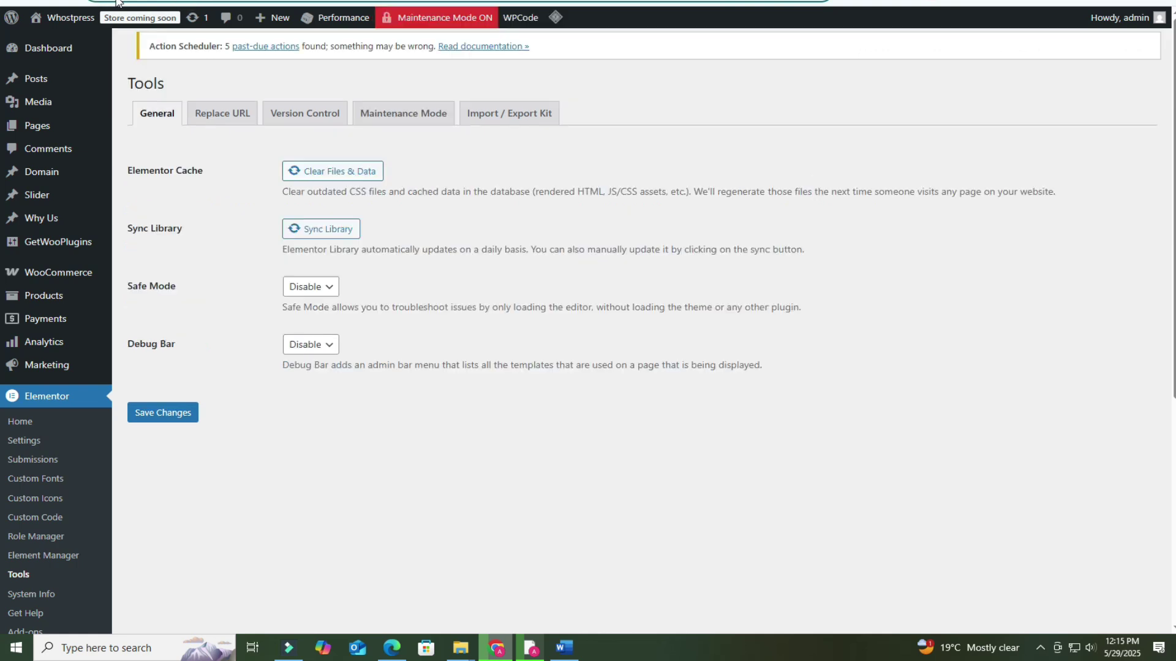
left_click(507, 58)
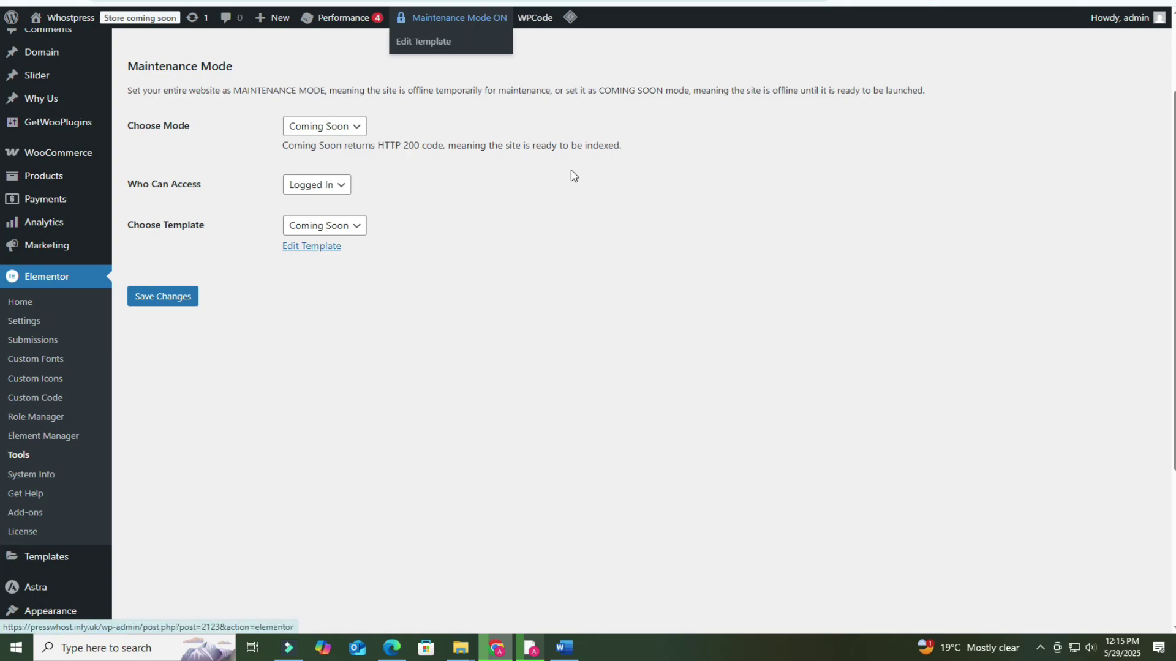
Switch to the InPrivate Microsoft Edge window and load the copied website address to view the site as a logged-out visitor.
left_click(392, 647)
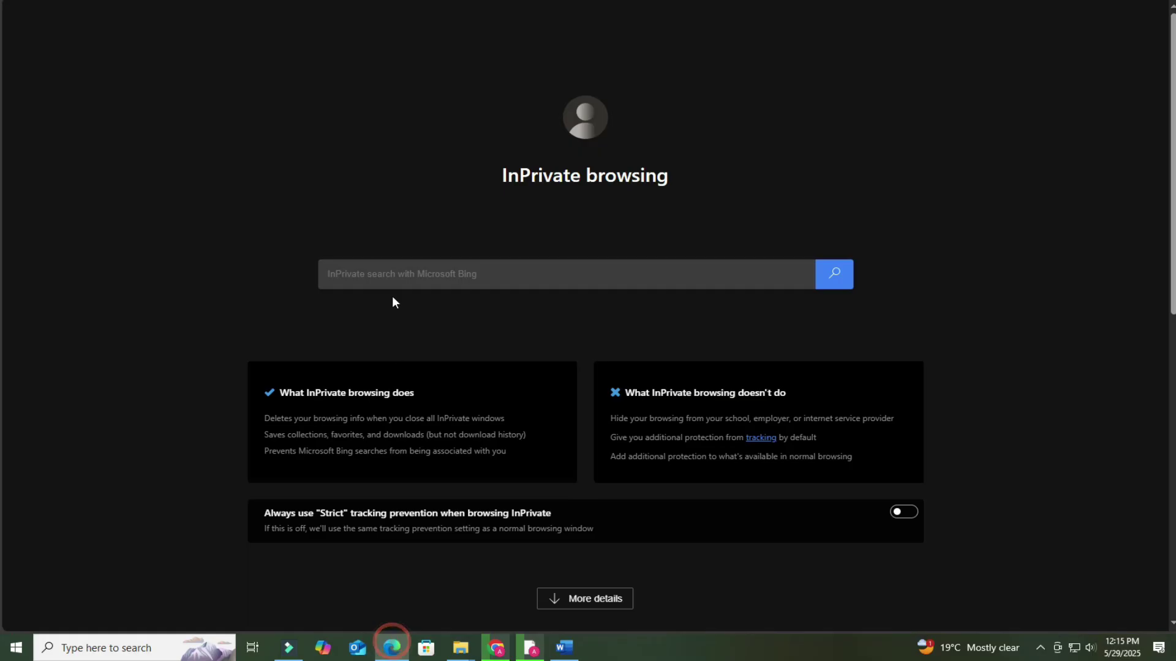
key("ctrl+v")
key("Return")
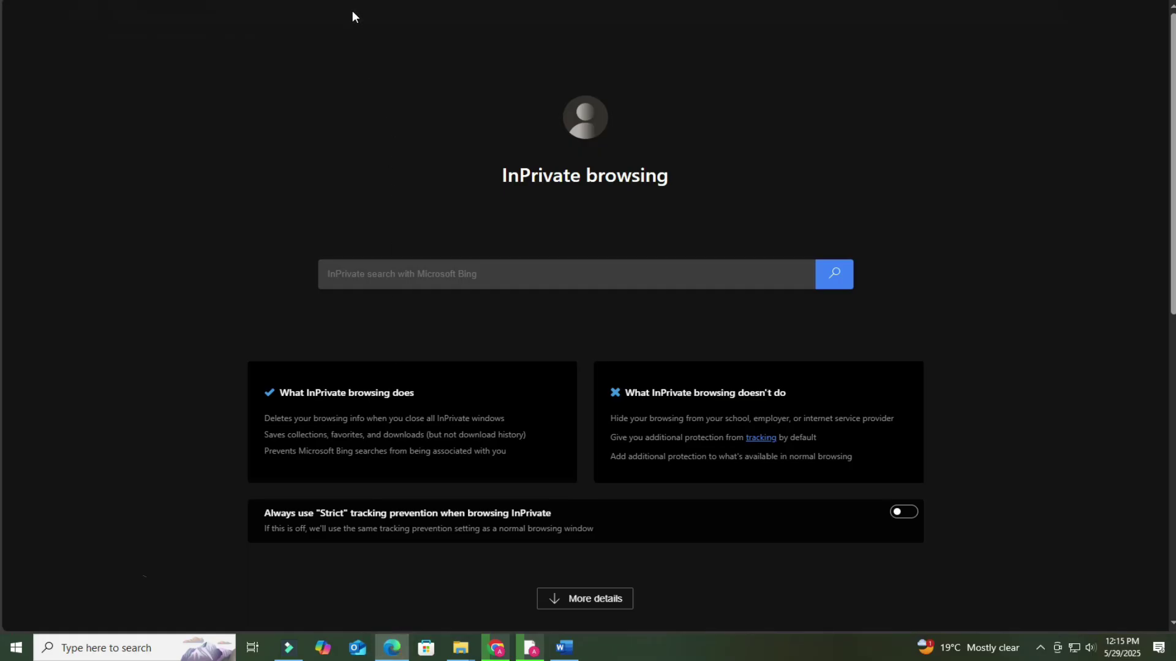